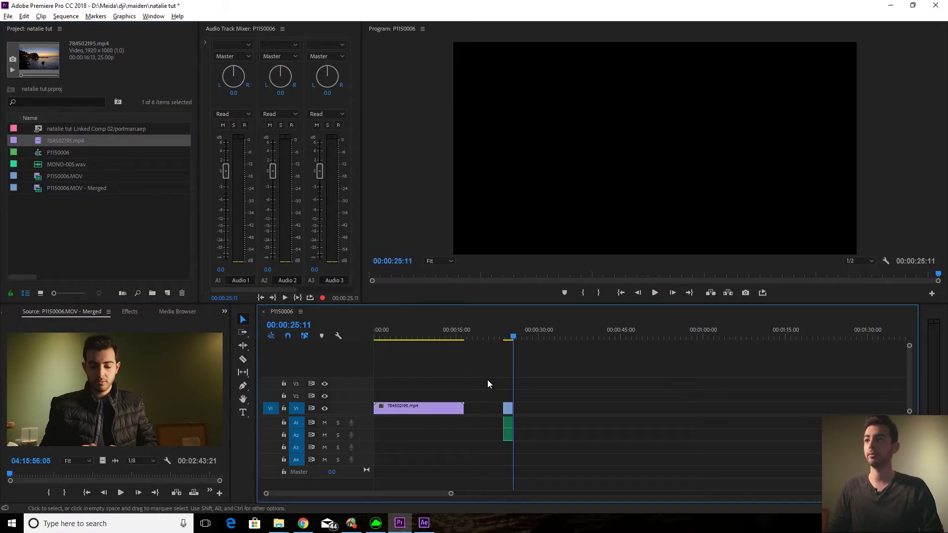
Preview the man's clip, then zoom the timeline in around 00:00:11:00 on the sunset clip.
left_click_drag(507, 339, 504, 339)
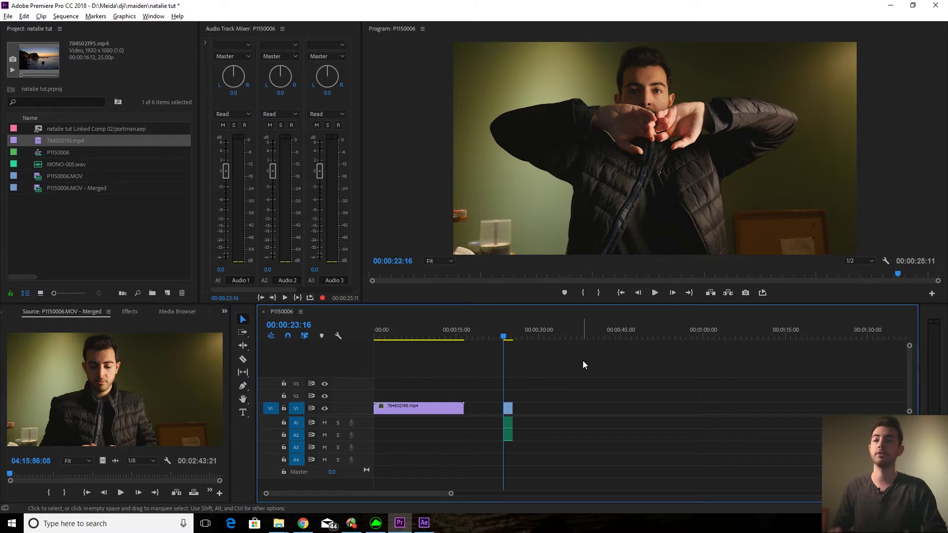
key("space")
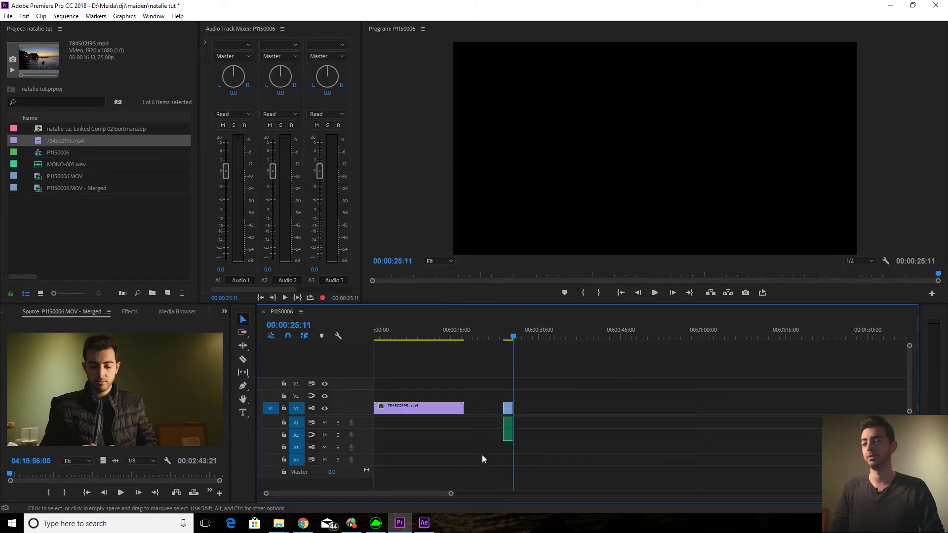
scroll(451, 432, "up", 3)
left_click_drag(406, 329, 422, 329)
Scale the sunset clip to frame size, butt P1150006 against it, and play across the join.
right_click(425, 409)
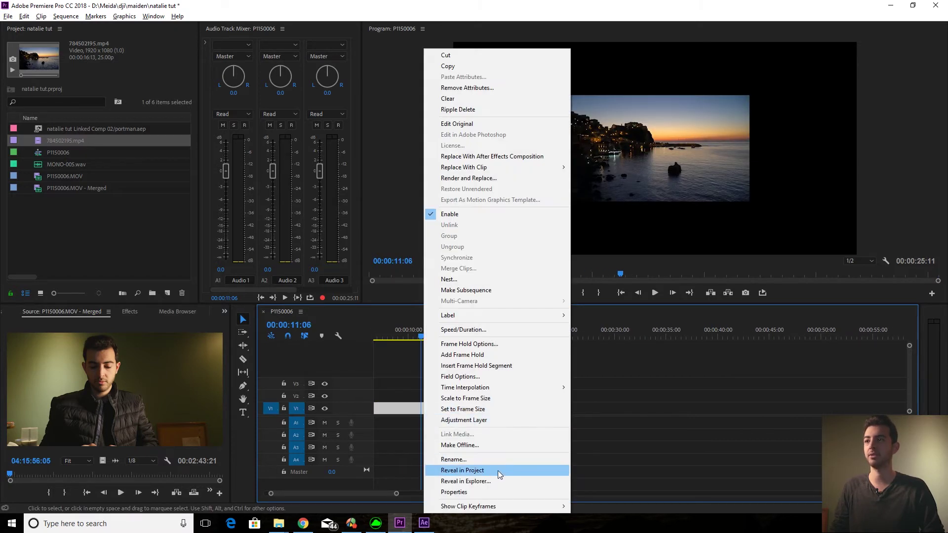
left_click(482, 398)
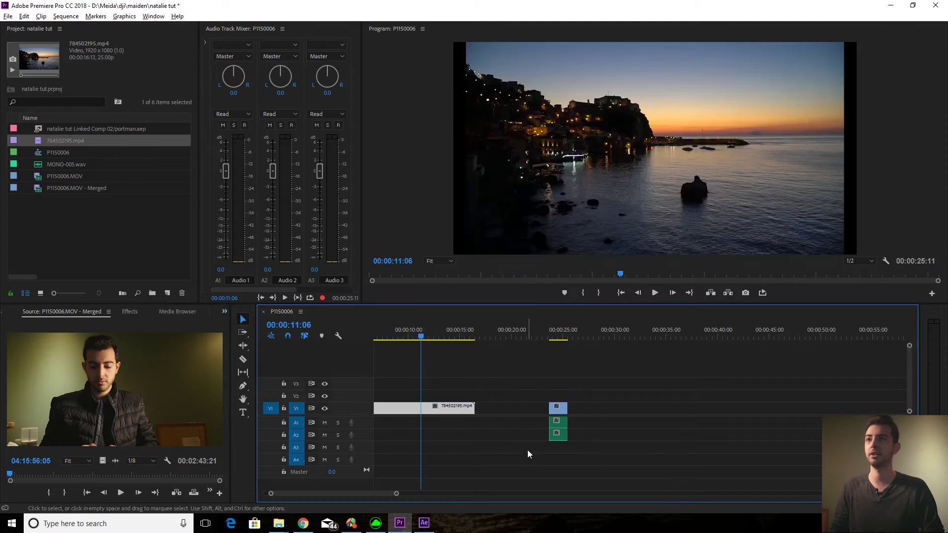
left_click_drag(558, 407, 484, 408)
left_click(459, 339)
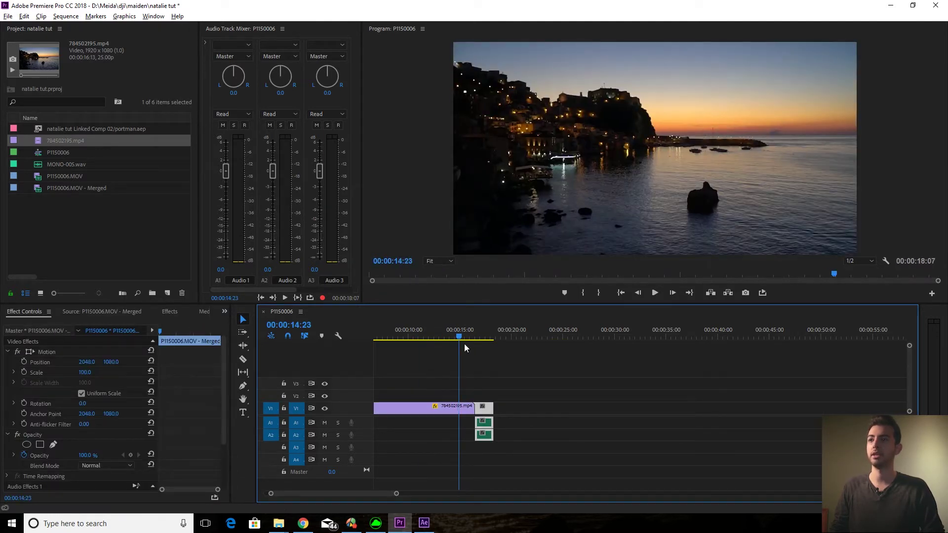
key("space")
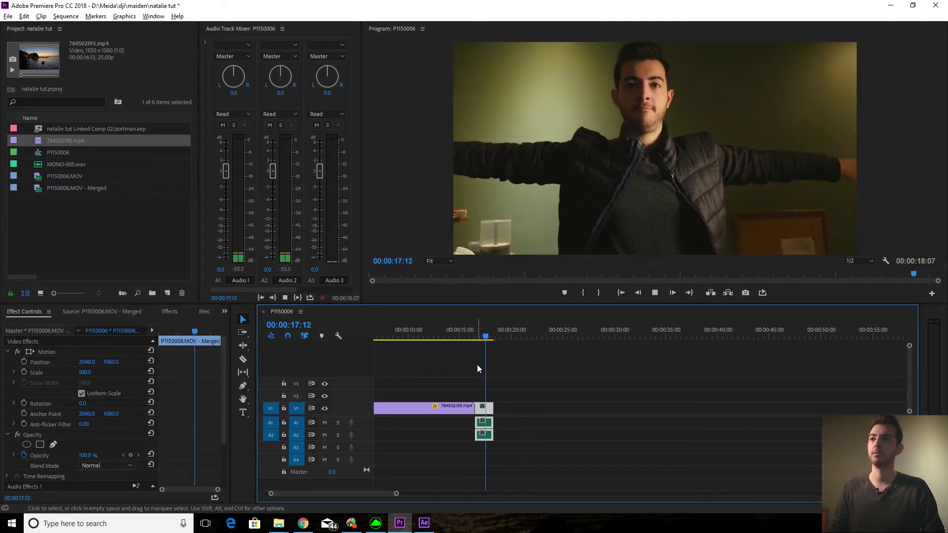
key("space")
Replace both video clips with a linked After Effects composition.
left_click_drag(522, 380, 449, 410)
right_click(449, 410)
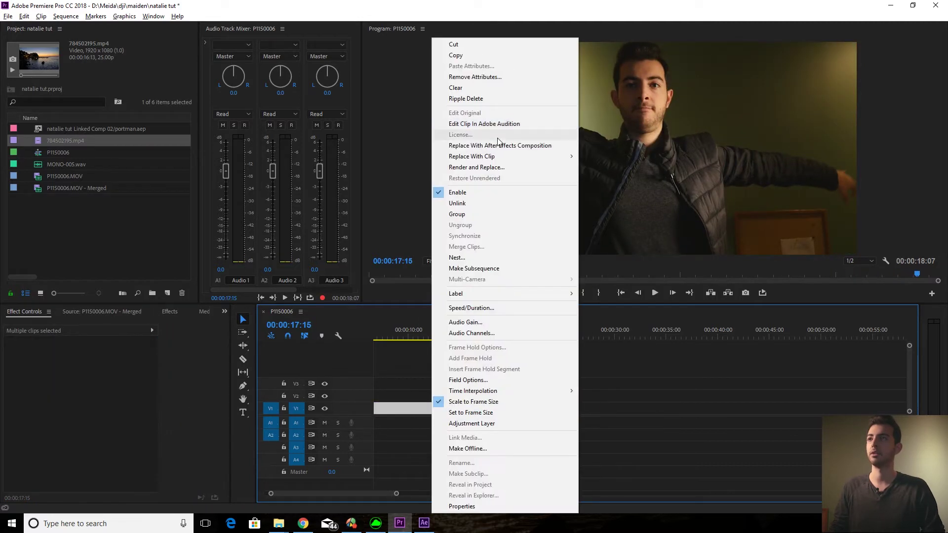
left_click(489, 149)
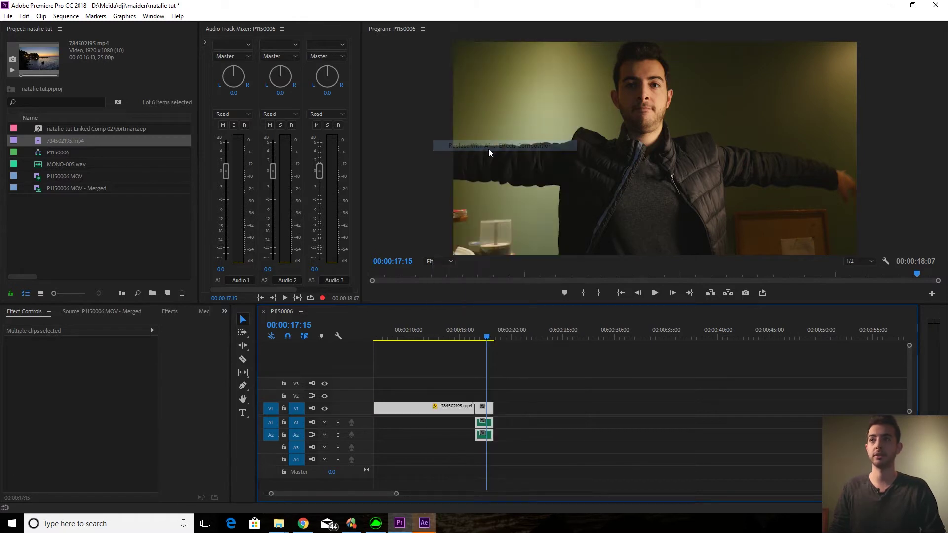
In After Effects, delete the two MONO-005.wav audio layers.
left_click(424, 522)
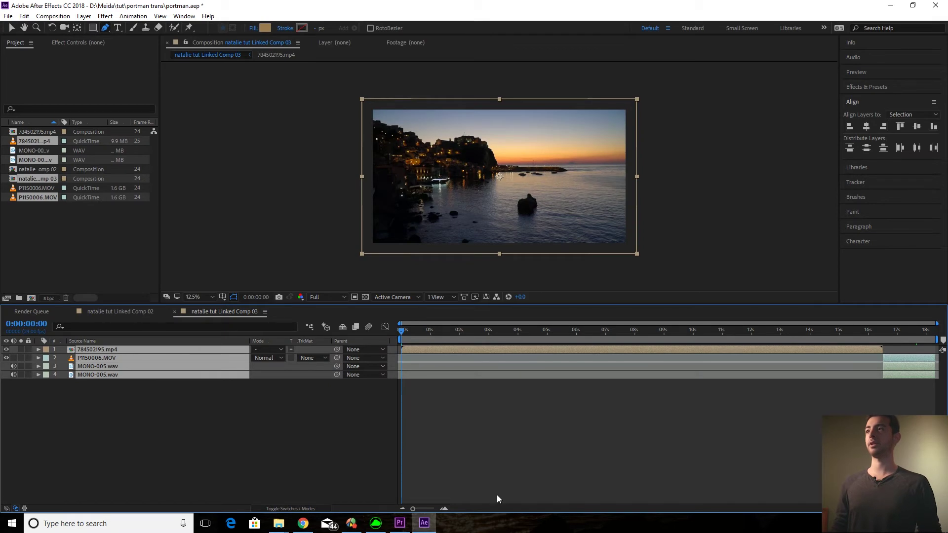
left_click(195, 432)
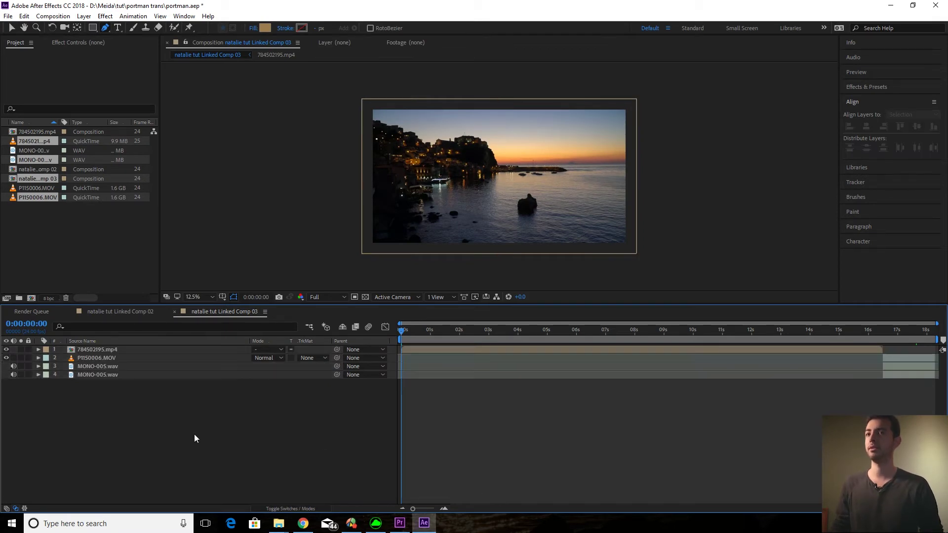
left_click_drag(100, 393, 89, 362)
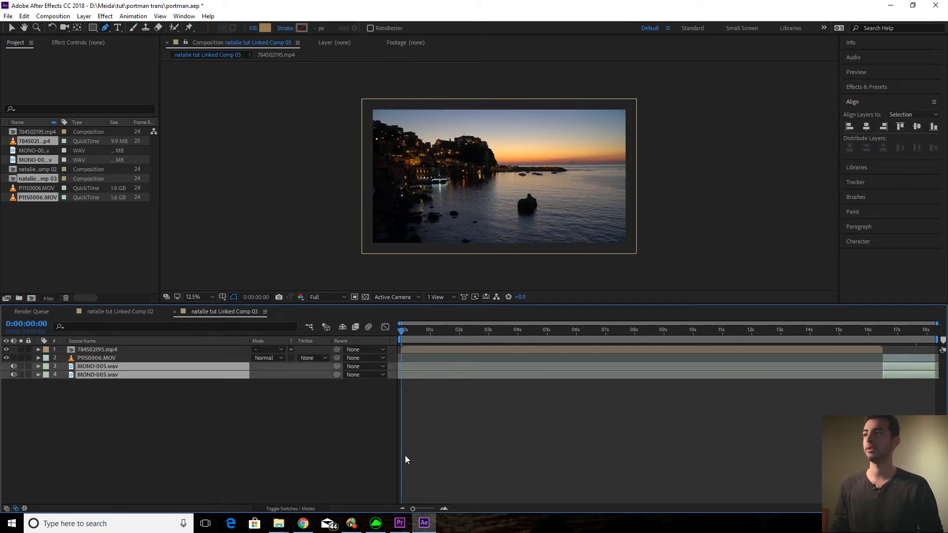
key("Delete")
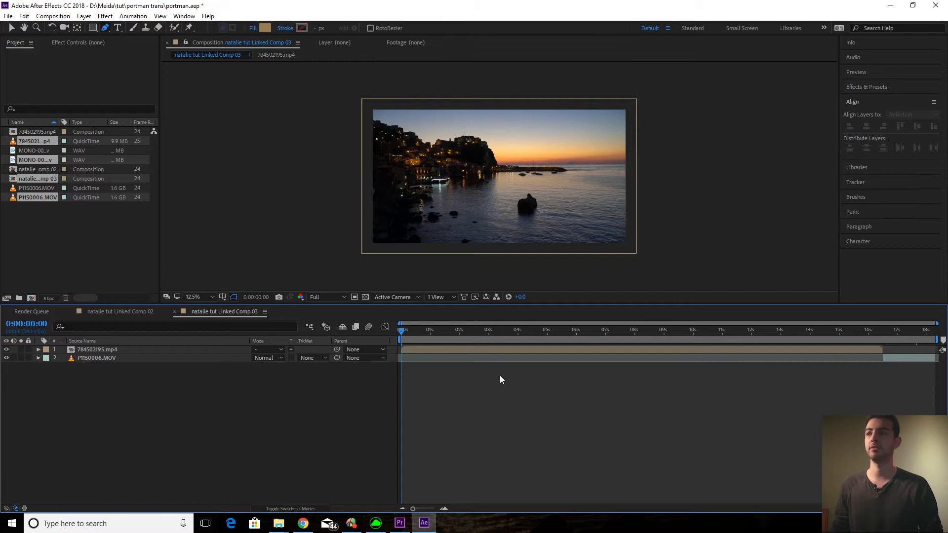
Slide the P1150006.MOV layer so it starts at about 4 seconds.
left_click(518, 330)
left_click_drag(882, 358, 538, 366)
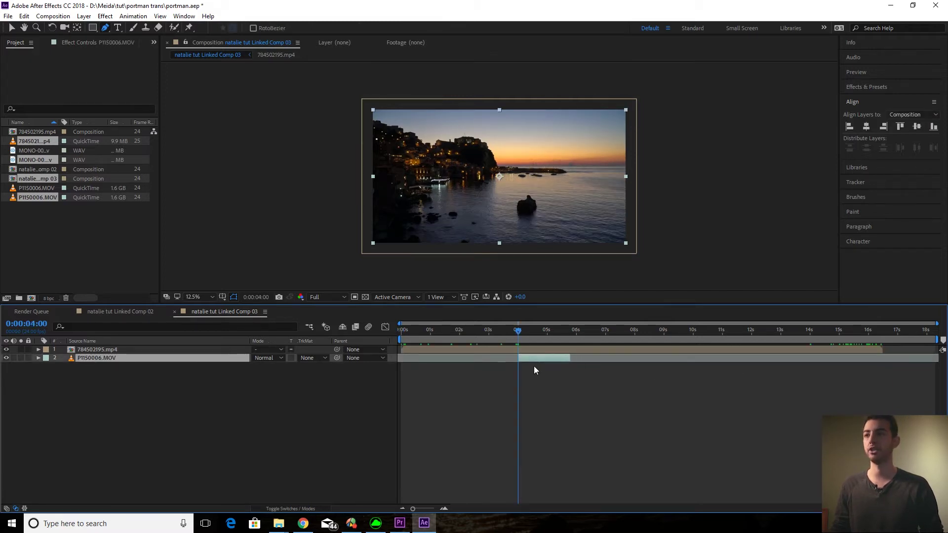
mouse_move(533, 360)
left_mouse_down()
mouse_move(619, 358)
mouse_move(542, 358)
left_mouse_up()
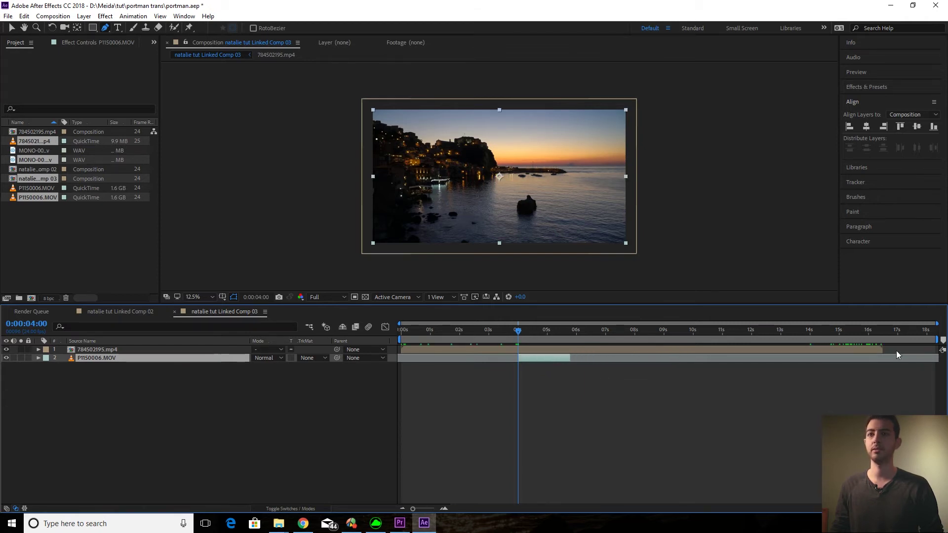
left_click(478, 350)
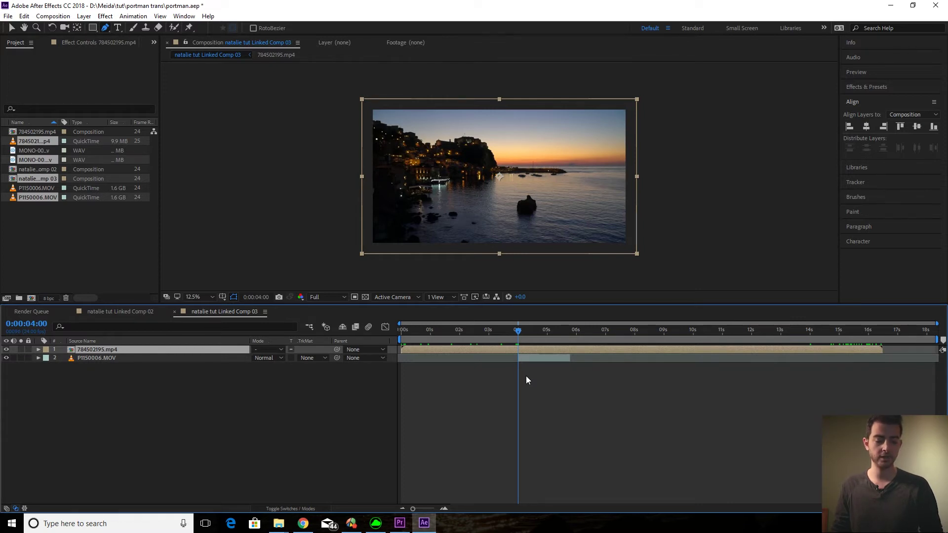
Trim the sunset layer to end at 4 s, stack P1150006.MOV above it, and trim its in-point near 0:00:03:22.
key("alt+bracketright")
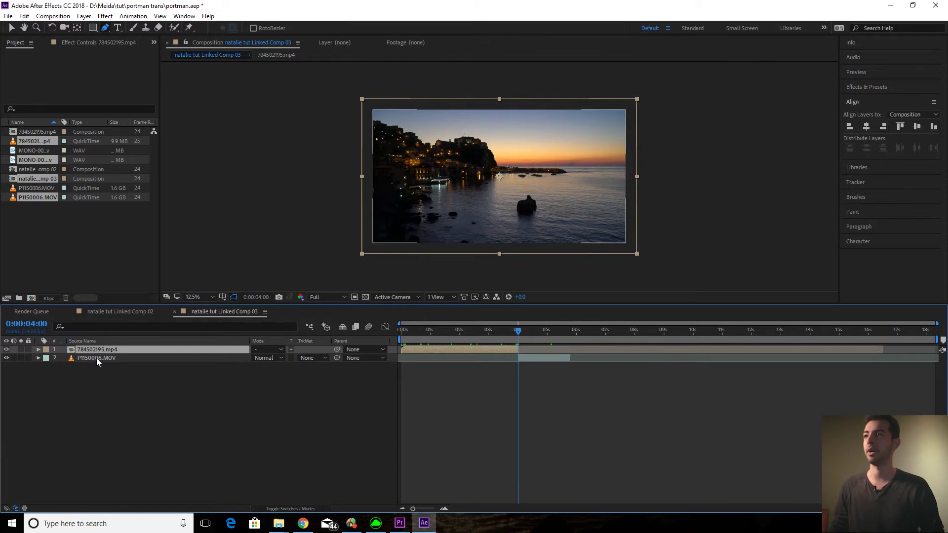
left_click_drag(95, 359, 176, 351)
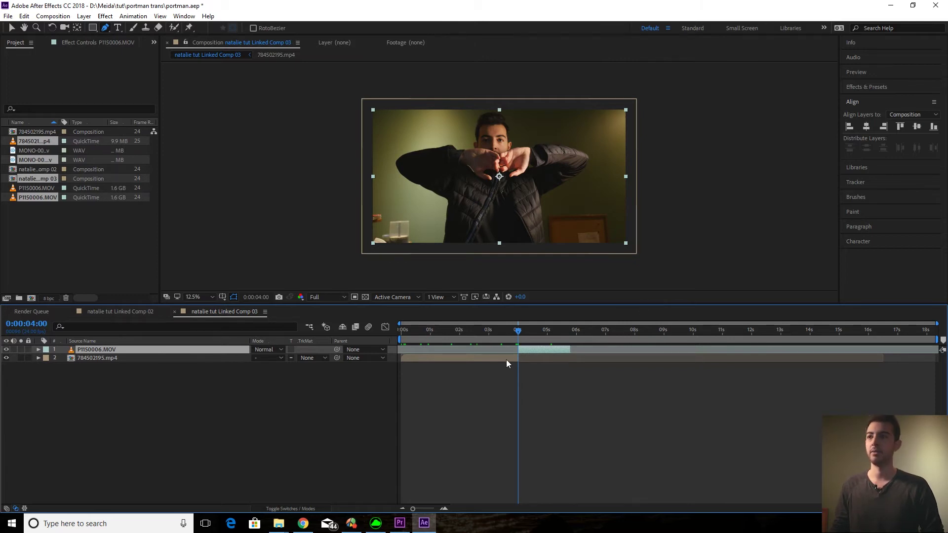
scroll(508, 358, "up", 10)
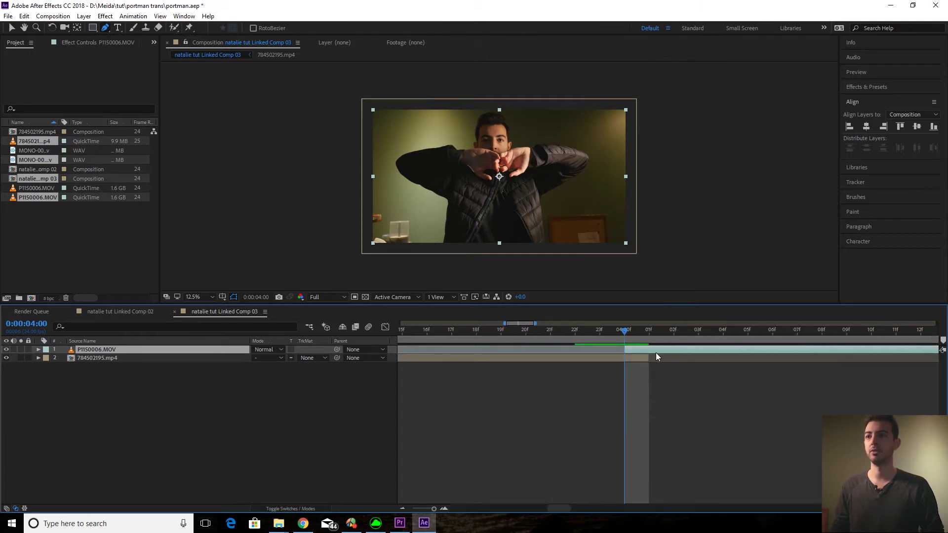
left_click_drag(653, 352, 621, 351)
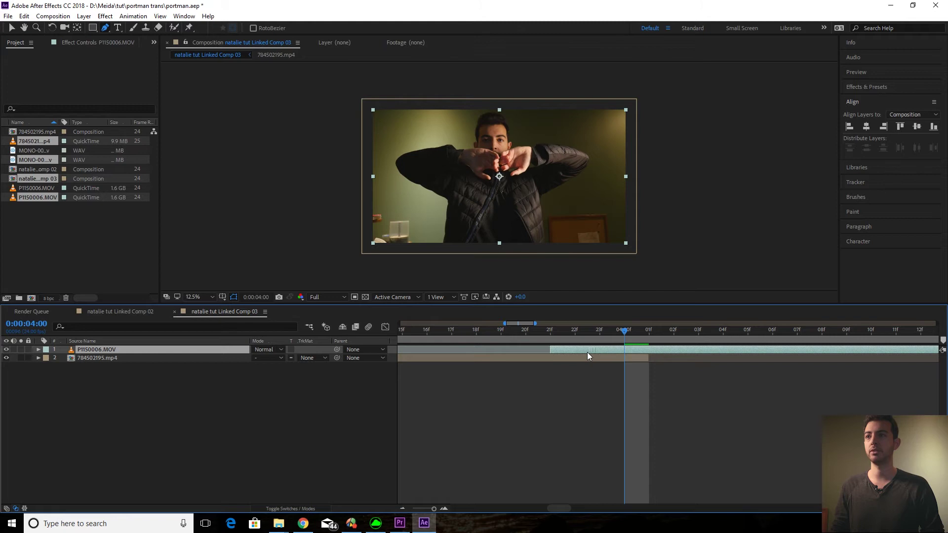
left_click_drag(502, 331, 603, 330)
left_click_drag(551, 349, 495, 333)
key("minus")
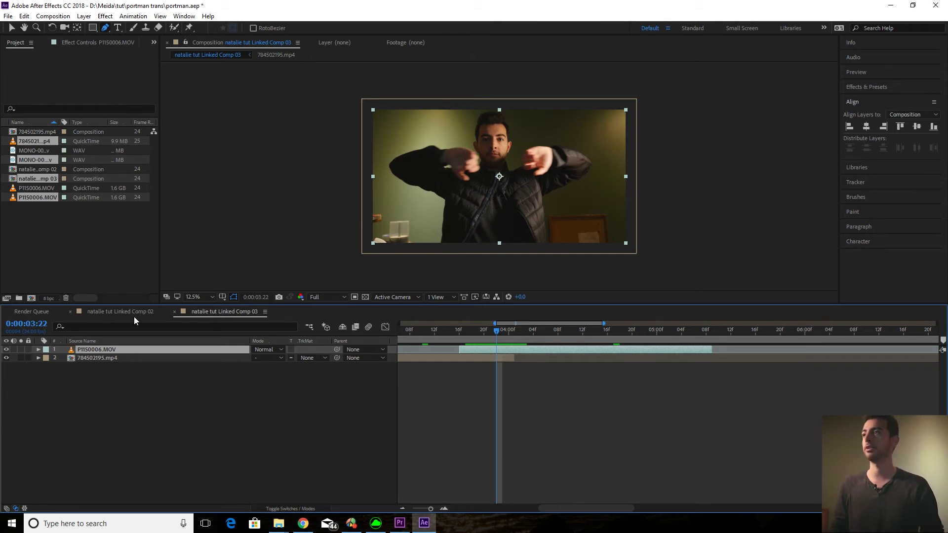
Draw a tall four-point Pen mask around the man's torso on P1150006.MOV.
left_click(74, 366)
left_click(93, 349)
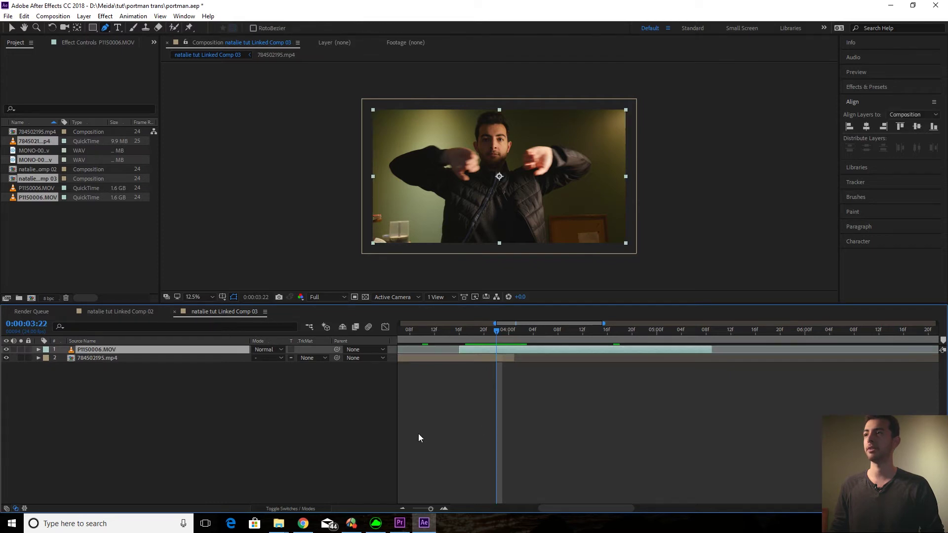
left_click(465, 87)
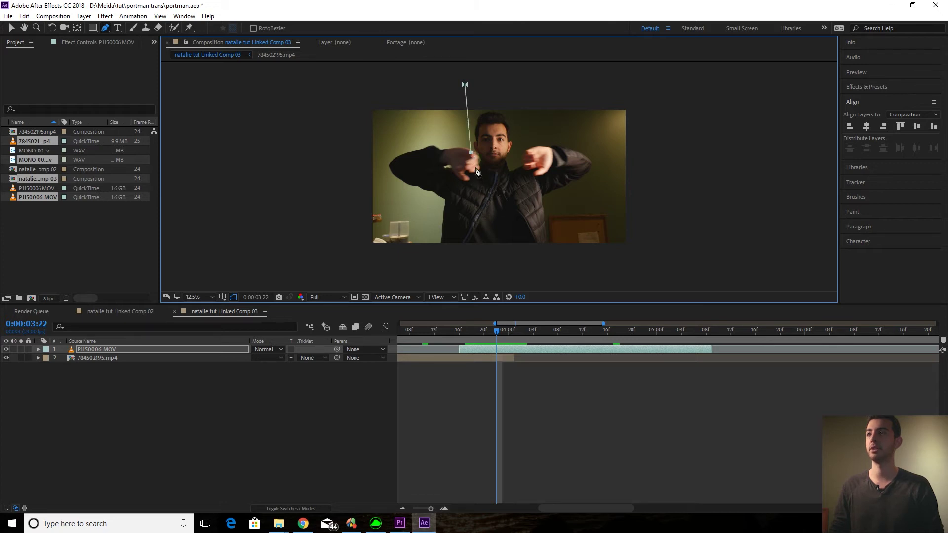
scroll(476, 170, "up", 4)
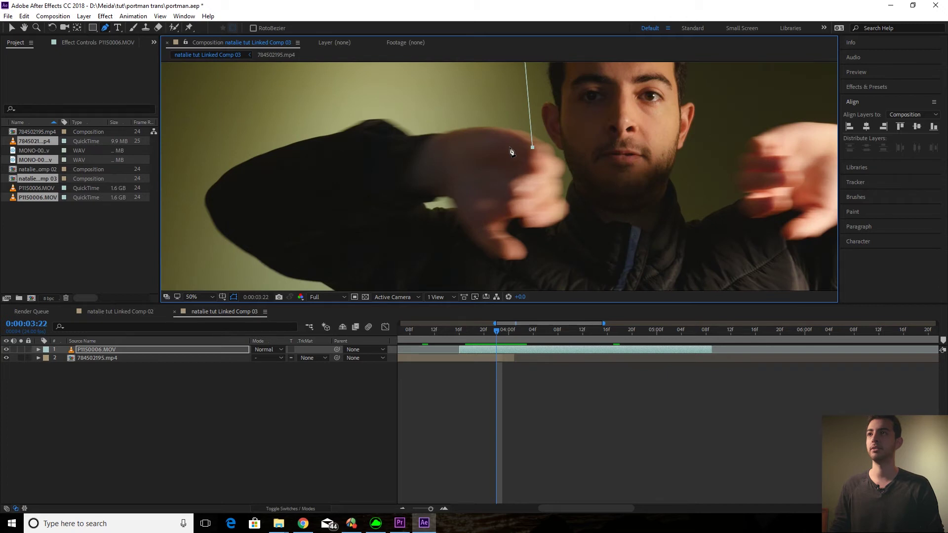
left_click(511, 231)
scroll(549, 243, "down", 4)
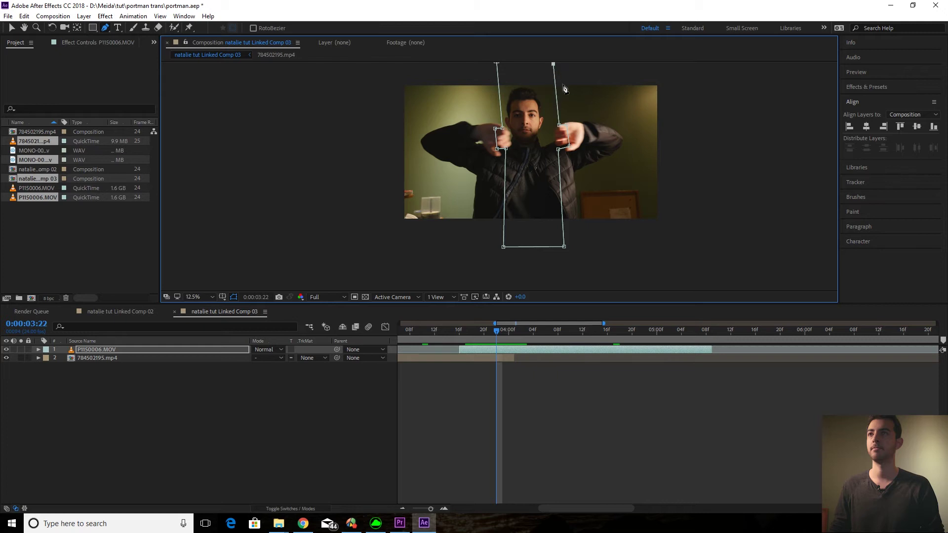
key("comma")
scroll(508, 143, "up", 2)
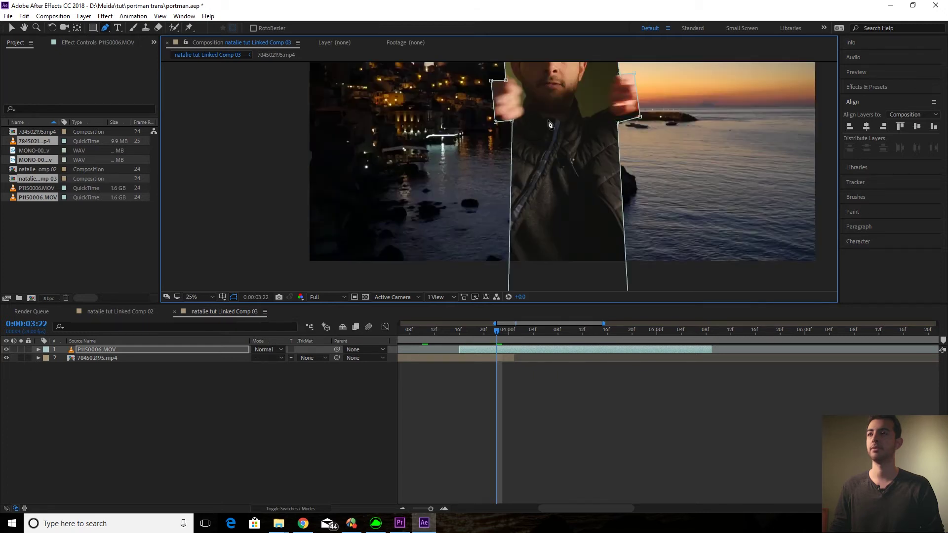
scroll(528, 174, "down", 1)
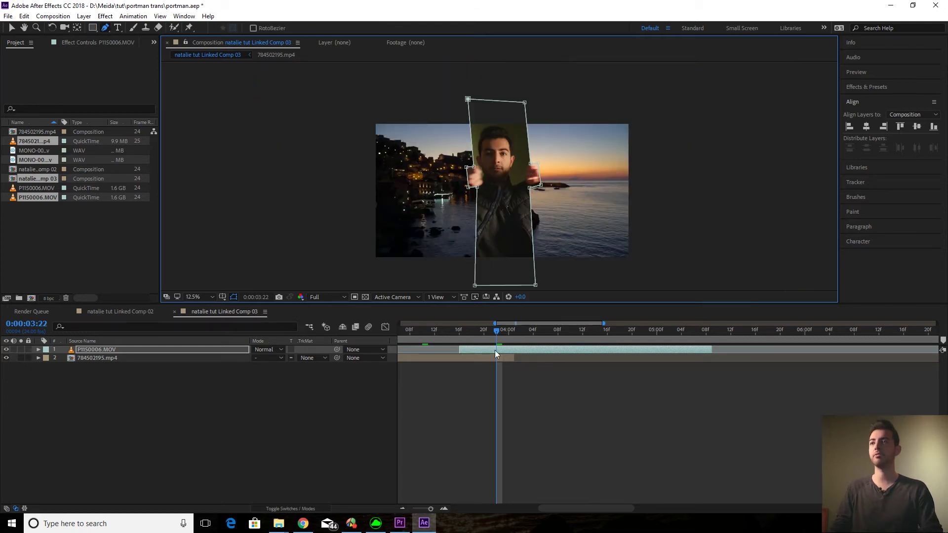
Show P1150006.MOV's mask properties and set a starting Mask Path keyframe.
left_click(81, 351)
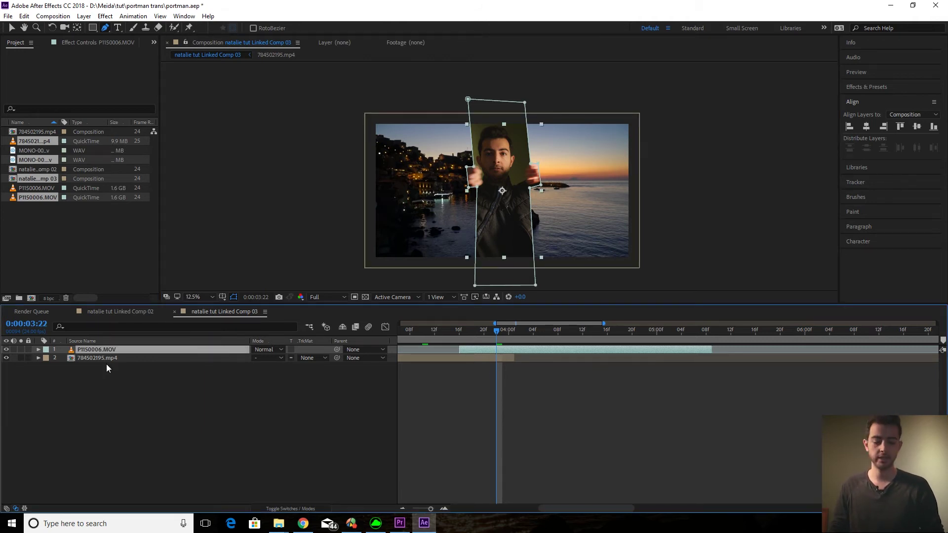
key("m")
key("m")
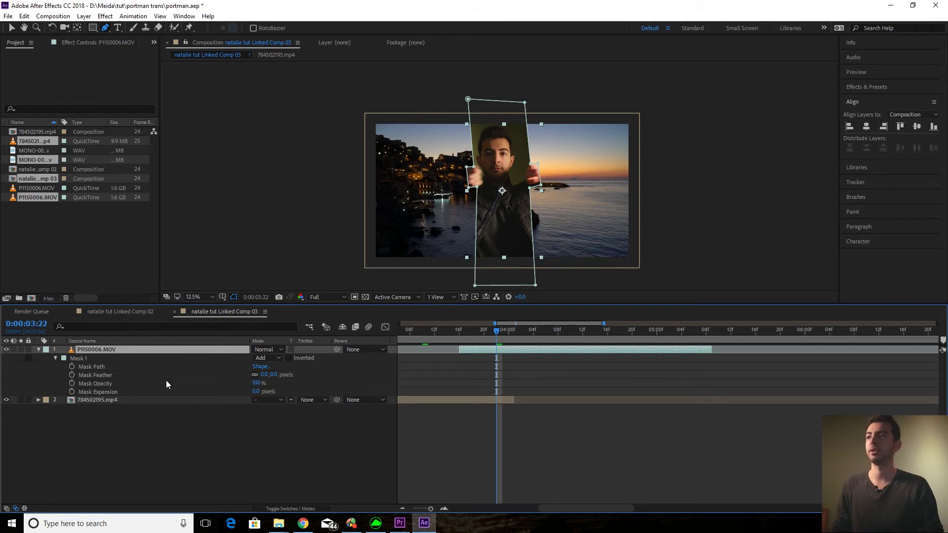
left_click(72, 366)
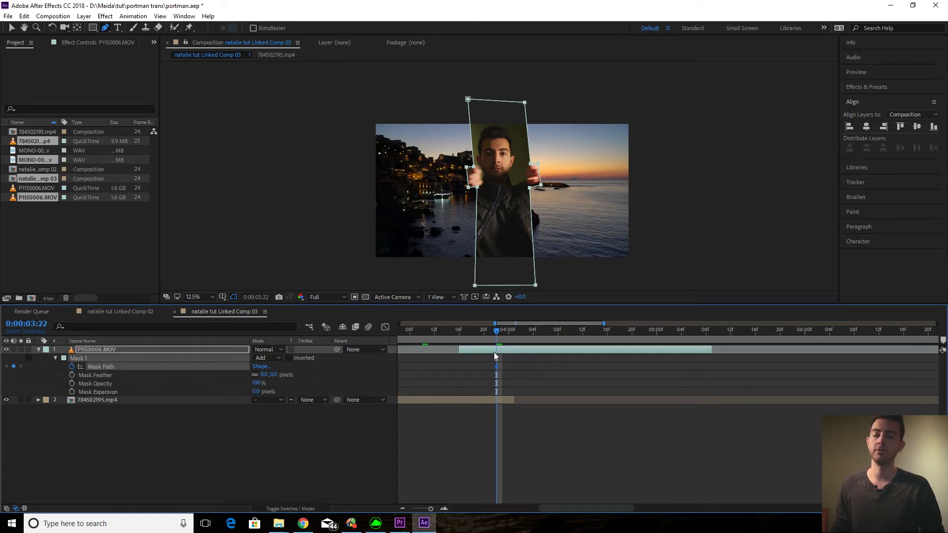
key("Page_Down")
key("Page_Down")
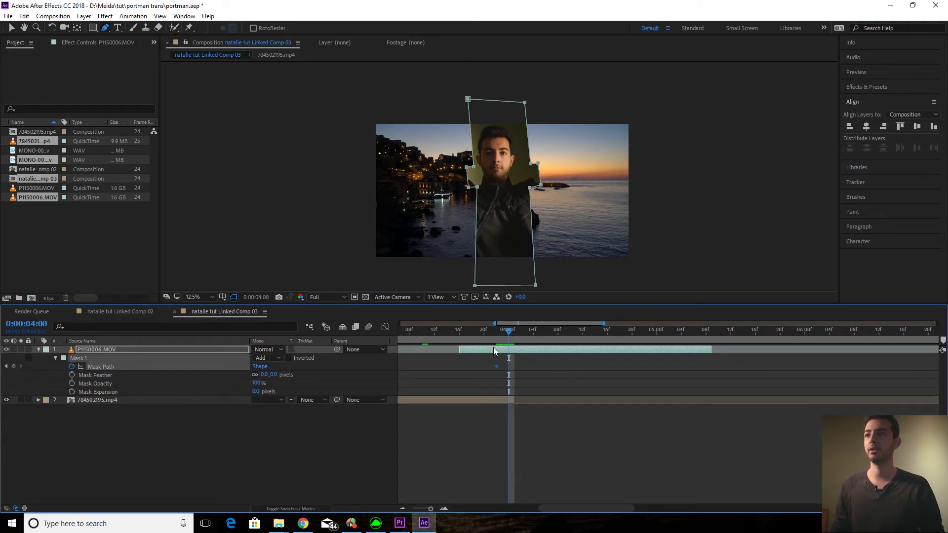
key("Page_Down")
key("Page_Down")
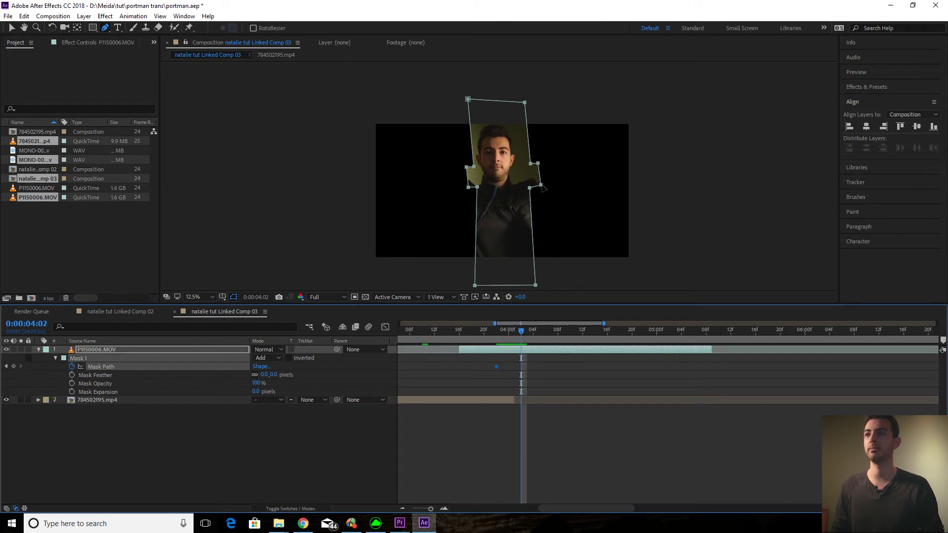
Drag the mask vertices outward along the man's arms over the first few frames.
left_click(225, 354)
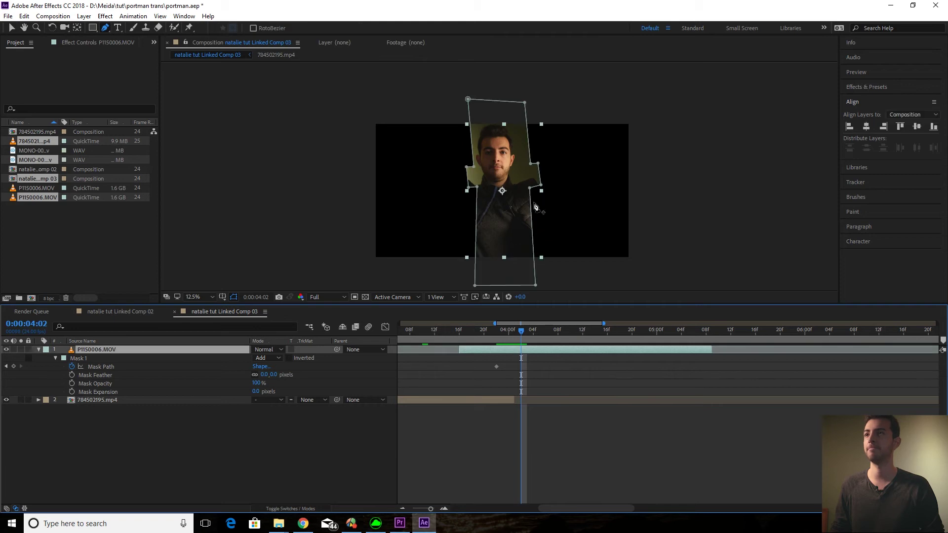
left_click_drag(541, 187, 584, 191)
left_click_drag(538, 164, 587, 168)
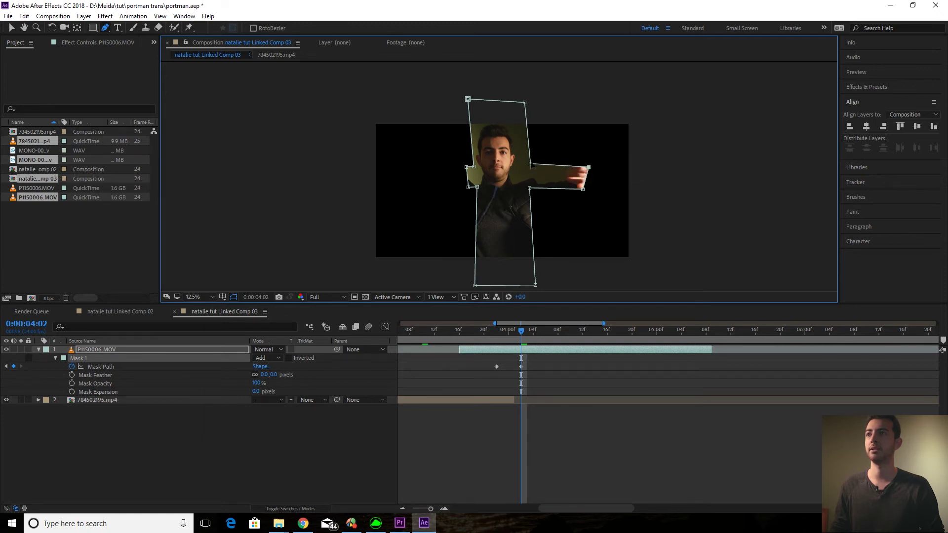
left_click_drag(524, 102, 570, 102)
key("Page_Down")
key("Page_Down")
scroll(494, 197, "down", 1)
left_click_drag(468, 187, 419, 184)
left_click_drag(474, 285, 458, 264)
left_click_drag(588, 154, 615, 150)
left_click_drag(419, 171, 384, 170)
left_click_drag(437, 87, 407, 88)
left_click_drag(570, 270, 595, 271)
Keep widening the mask around both arms on later frames, then return to 3:16 and the Selection tool.
key("Page_Down")
key("Page_Down")
key("Page_Down")
left_click_drag(615, 151, 633, 151)
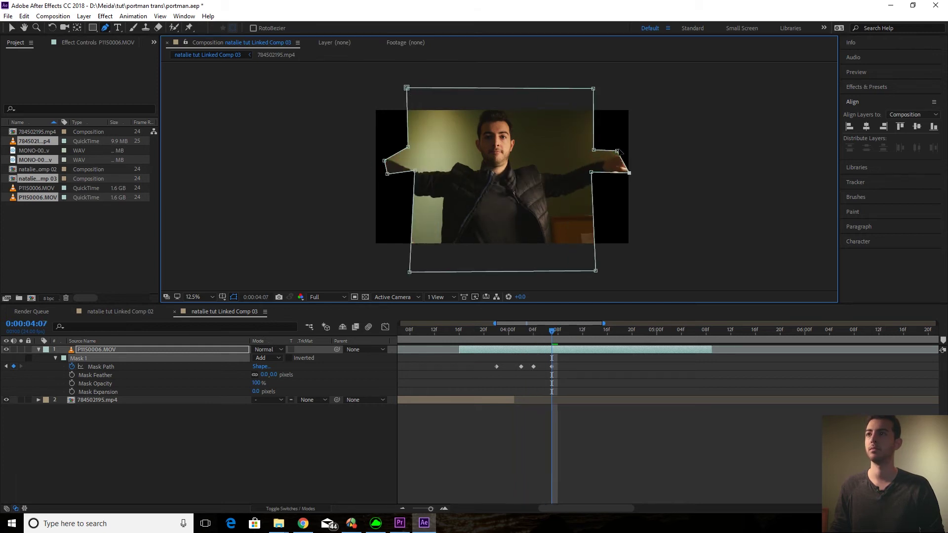
left_click_drag(595, 270, 607, 270)
left_click_drag(409, 272, 364, 269)
left_click_drag(384, 160, 356, 156)
left_click_drag(406, 88, 372, 89)
key("Page_Down")
key("Page_Down")
left_click_drag(629, 172, 634, 166)
left_click_drag(564, 330, 471, 329)
left_click_drag(514, 269, 537, 288)
scroll(500, 156, "up", 2)
scroll(406, 255, "down", 2)
key("Page_Up")
key("Page_Up")
key("v")
left_click(613, 330)
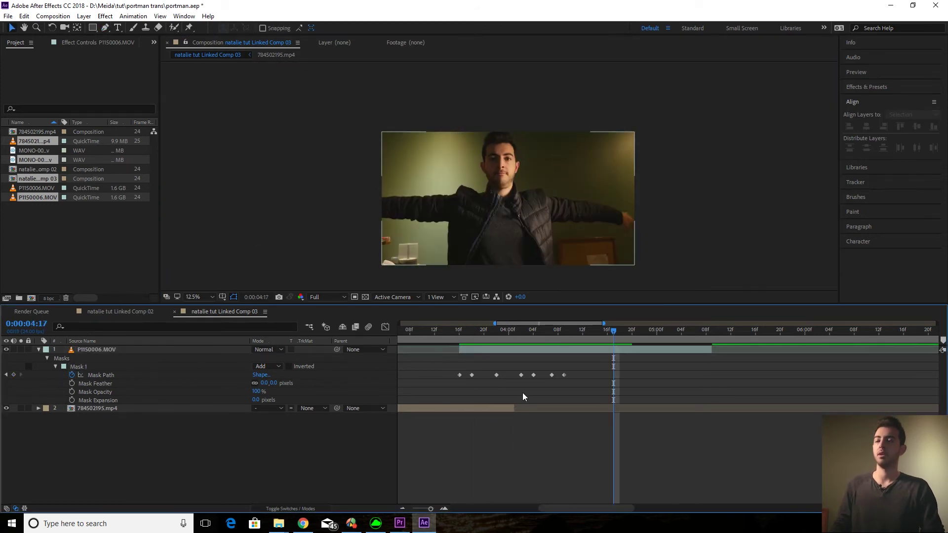
left_click(458, 330)
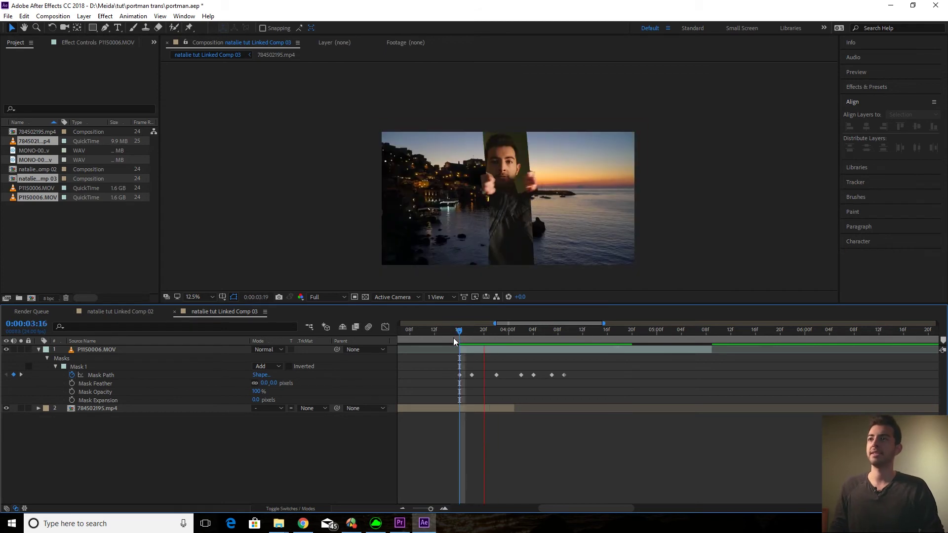
key("space")
key("space")
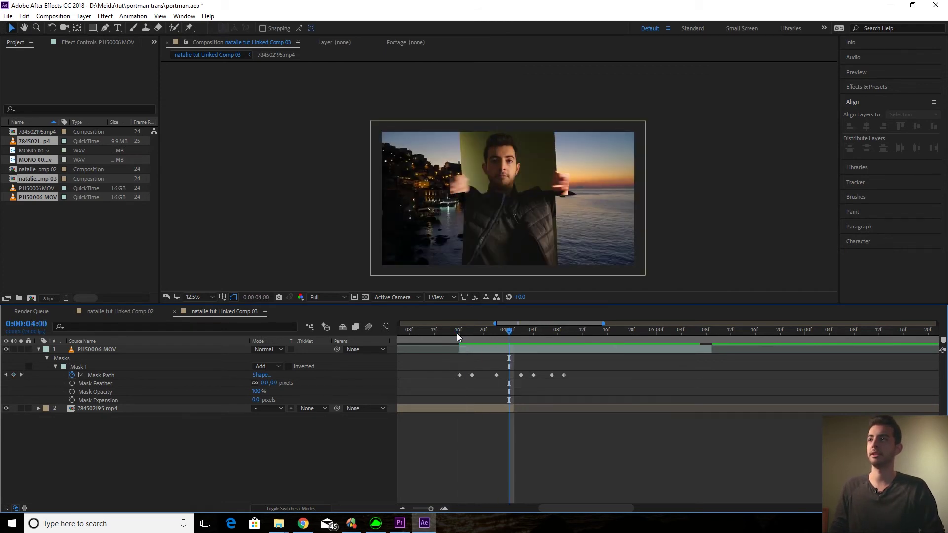
left_click_drag(457, 336, 454, 330)
key("space")
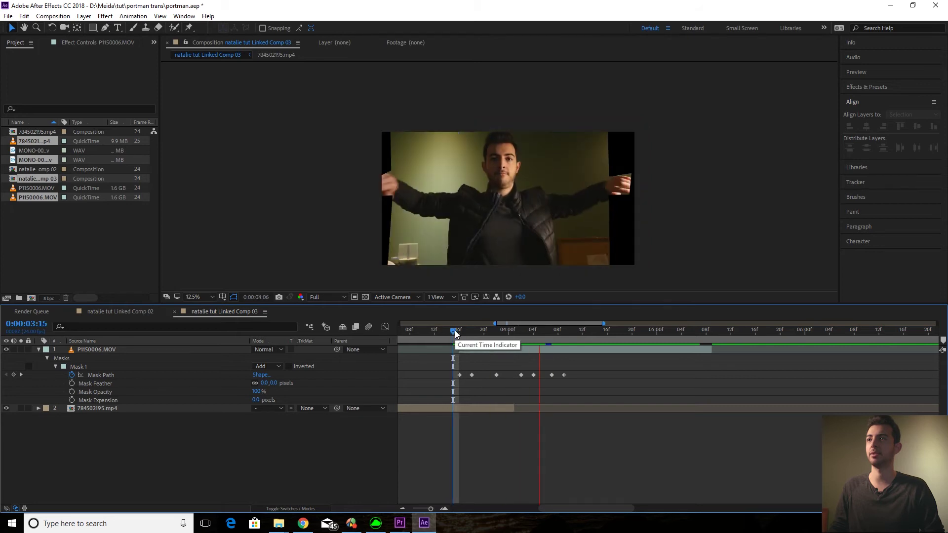
Set Mask Opacity to 0% at frame 3:16.
left_click(457, 331)
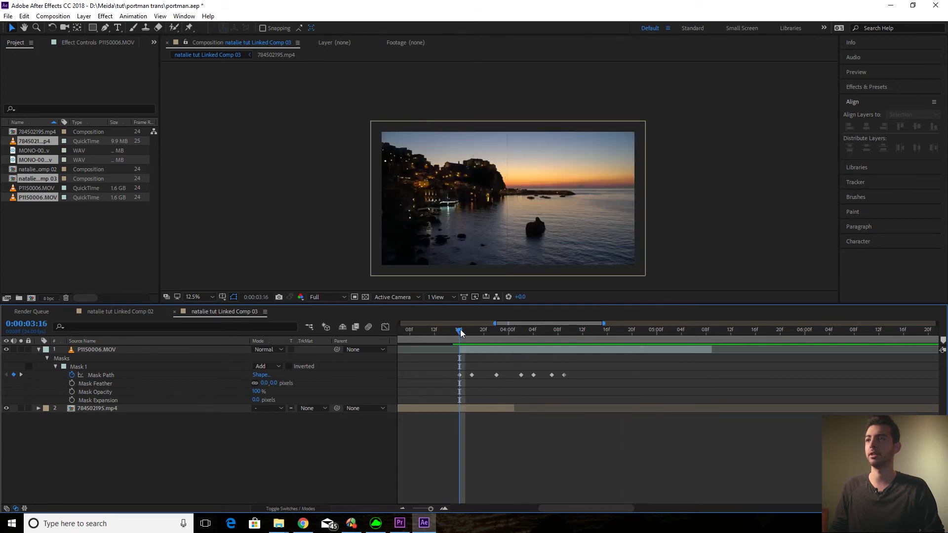
left_click(73, 392)
left_click(256, 392)
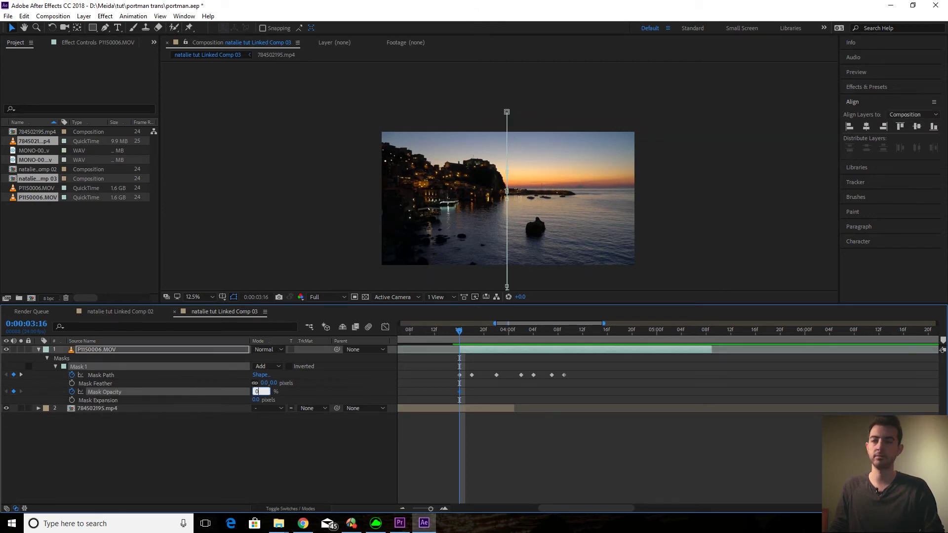
key("Return")
Set Mask Opacity to 100% at 3:17 and scrub through the transition to 4:09.
key("Page_Down")
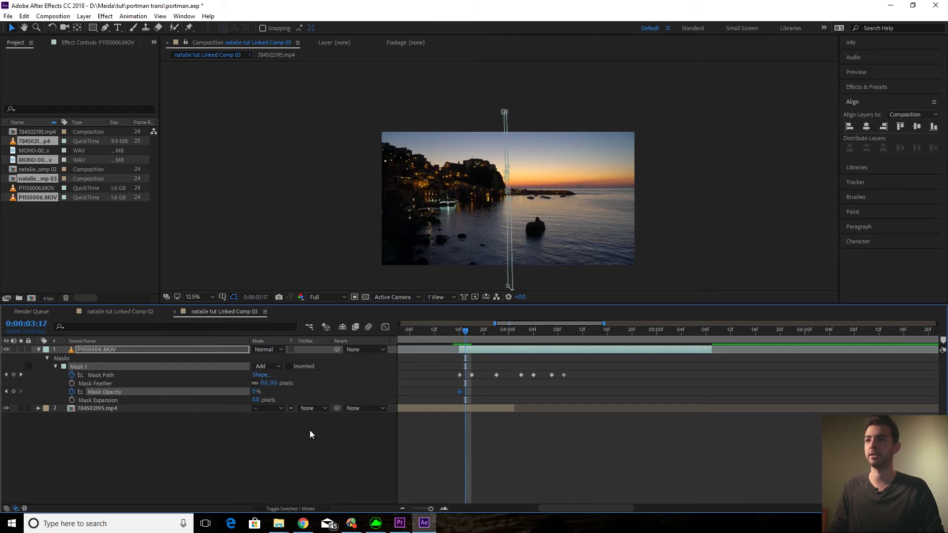
left_click(255, 391)
type("100")
key("Return")
left_click(423, 439)
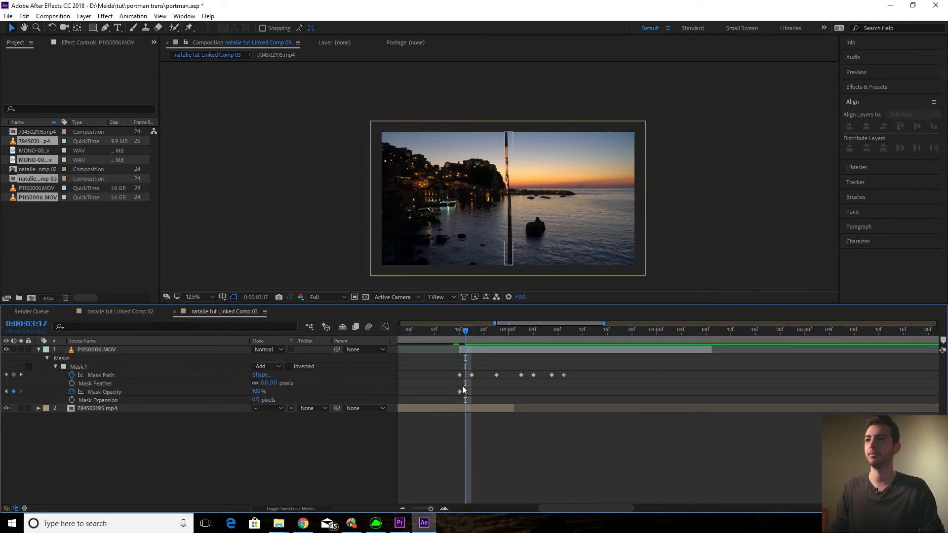
left_click(458, 337)
left_click_drag(459, 337, 567, 333)
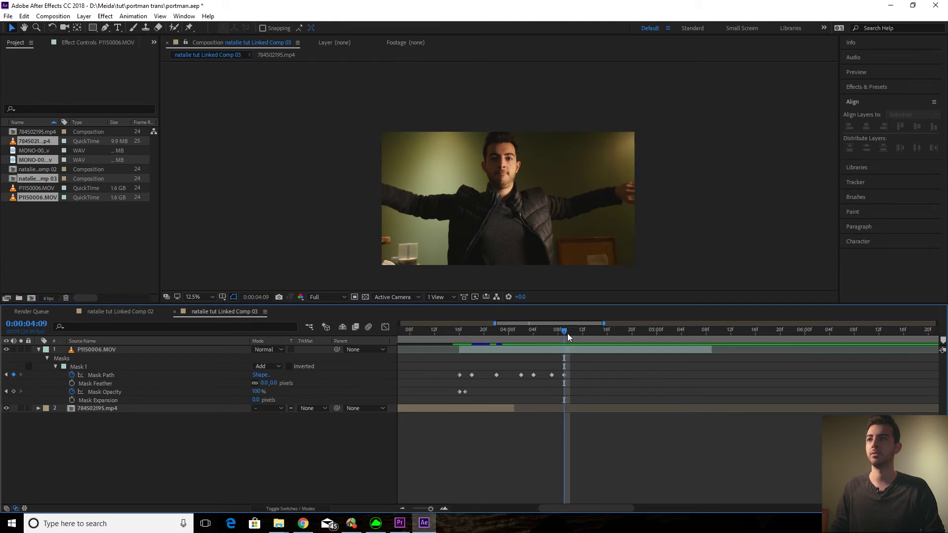
left_click(73, 410)
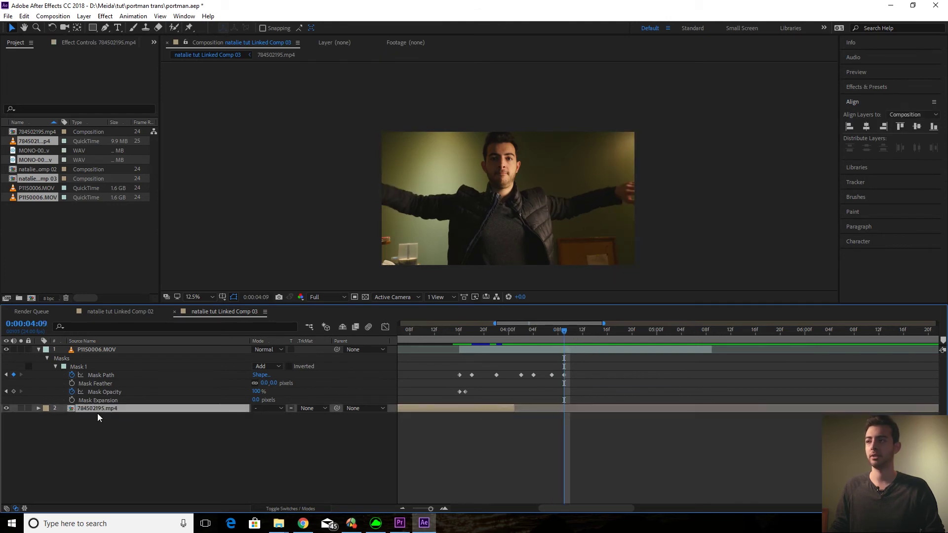
left_click(133, 409)
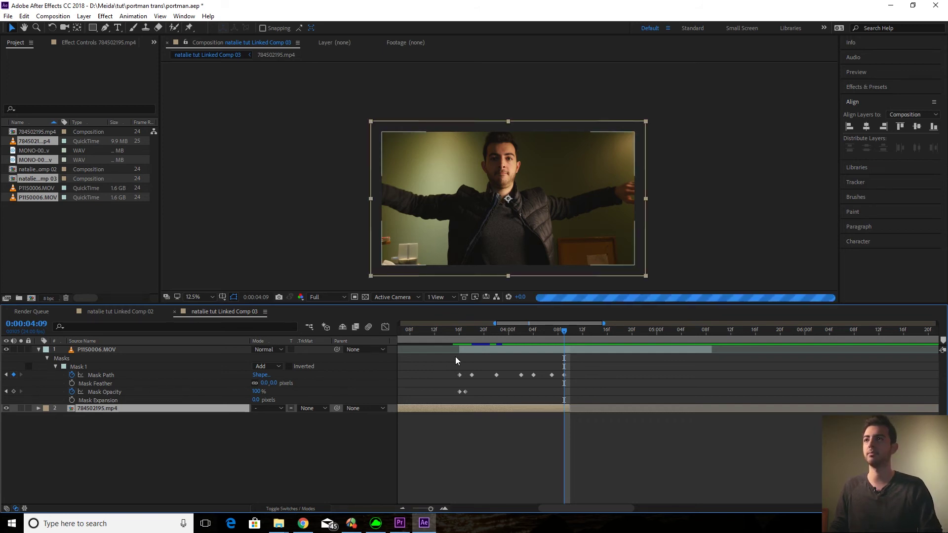
left_click(448, 341)
key("space")
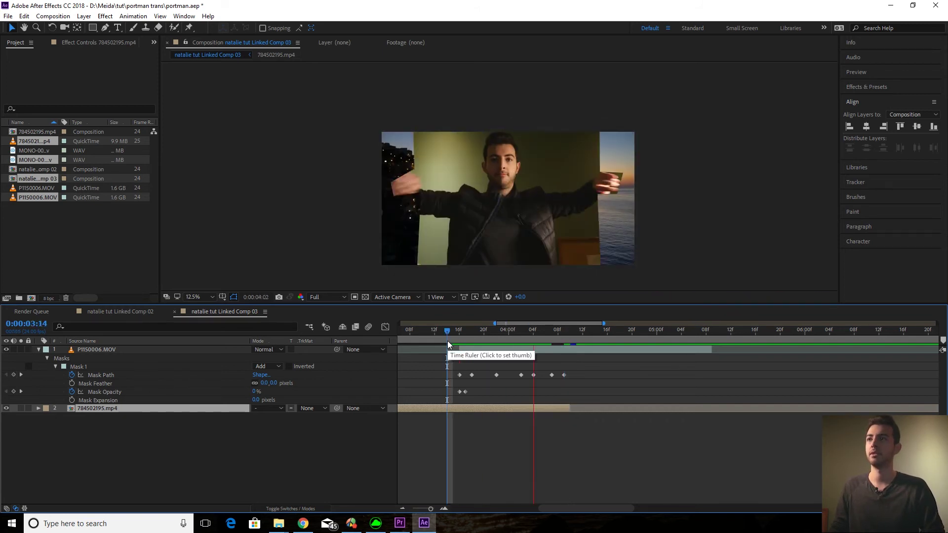
left_click(451, 331)
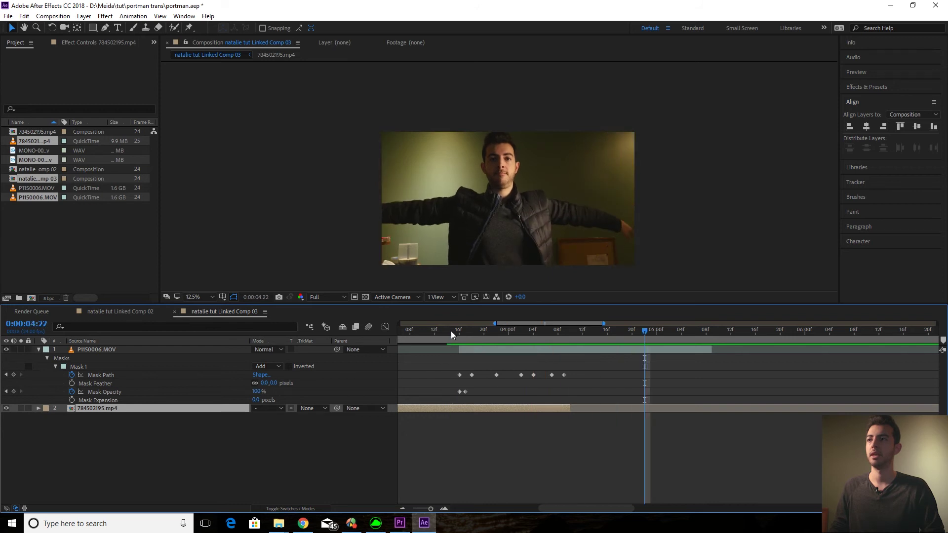
key("space")
key("space")
left_click(485, 332)
left_click_drag(485, 333, 515, 332)
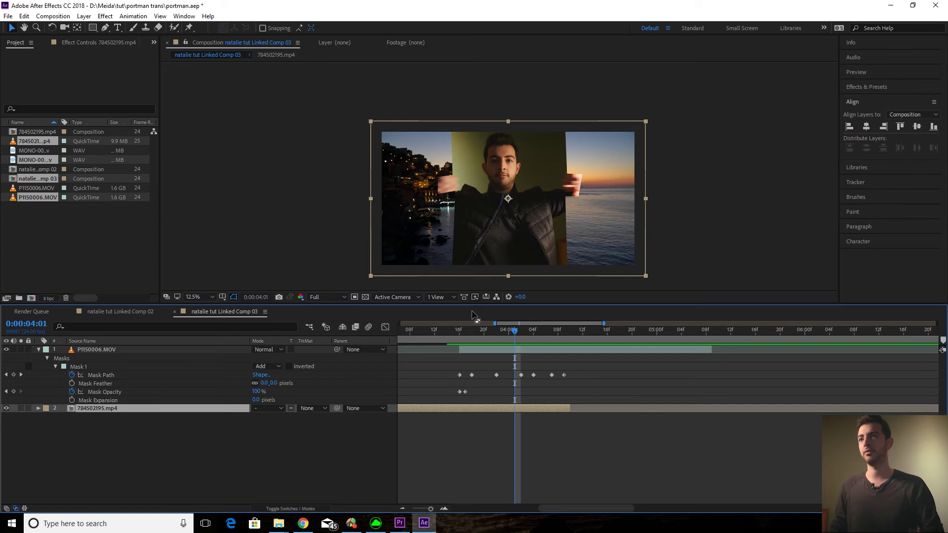
Set Mask 1's feather to 70 pixels and preview the transition from 3:14.
left_click(140, 365)
left_click(96, 381)
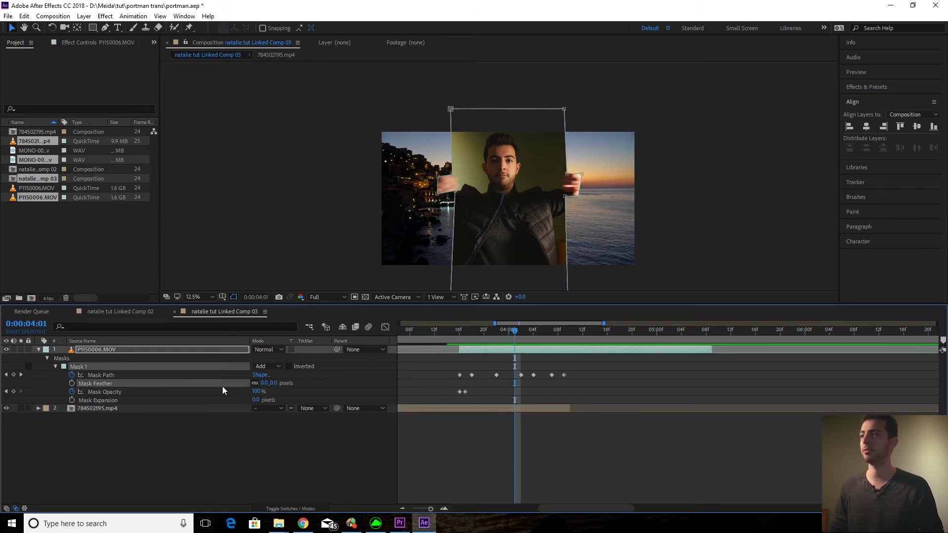
left_click_drag(267, 383, 349, 376)
left_click_drag(290, 381, 272, 383)
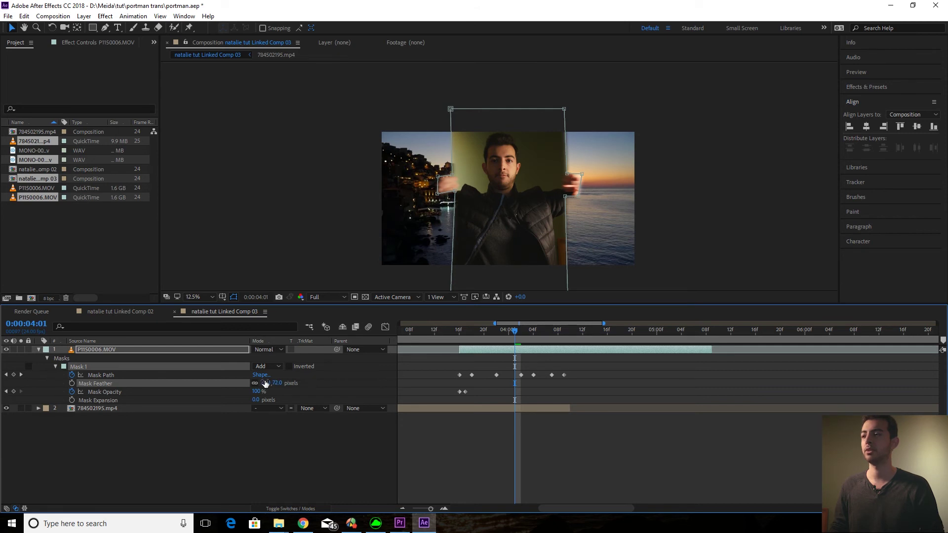
left_click(264, 383)
type("70")
left_click(545, 448)
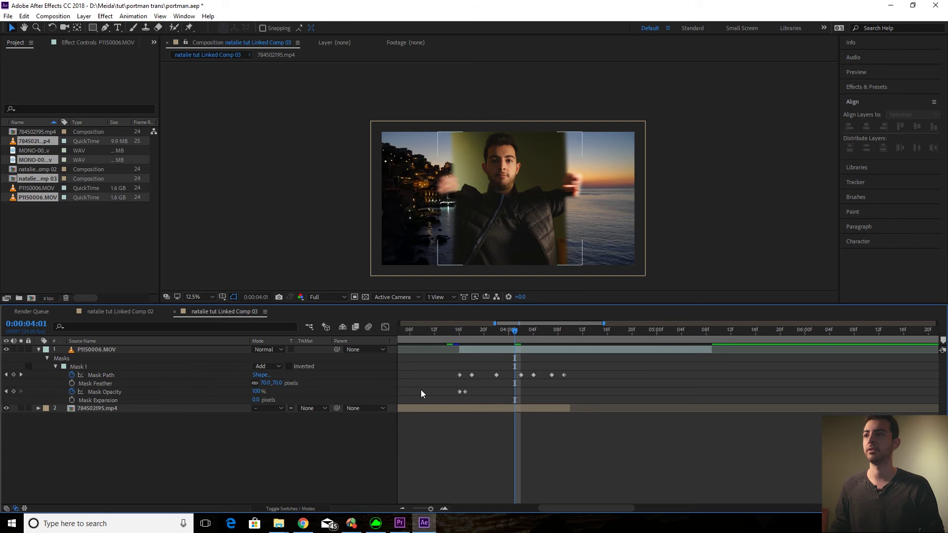
left_click(446, 338)
key("space")
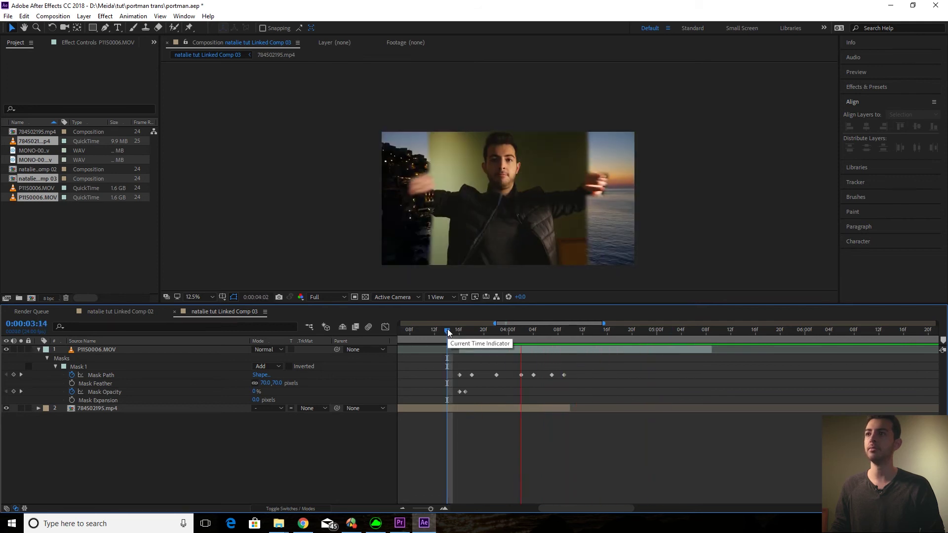
left_click_drag(447, 328, 556, 337)
key("minus")
key("minus")
key("minus")
key("minus")
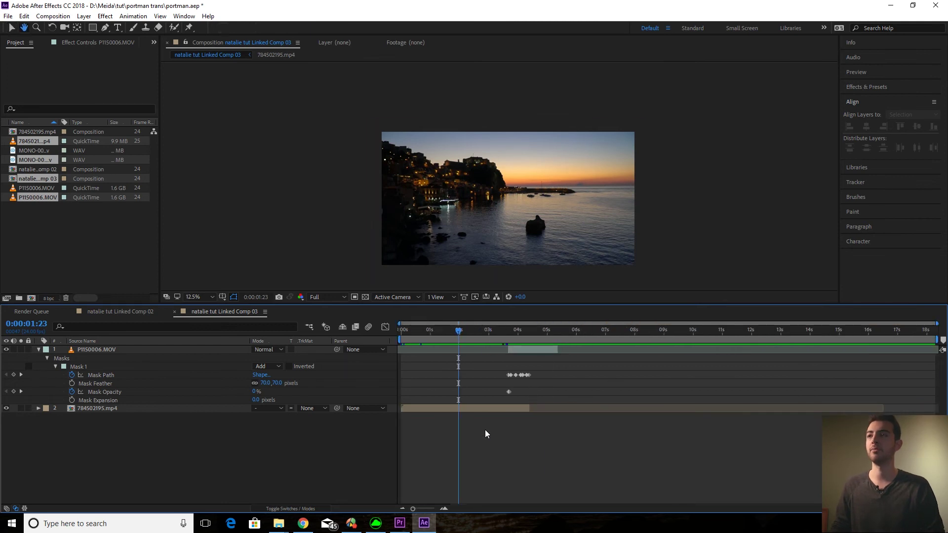
key("space")
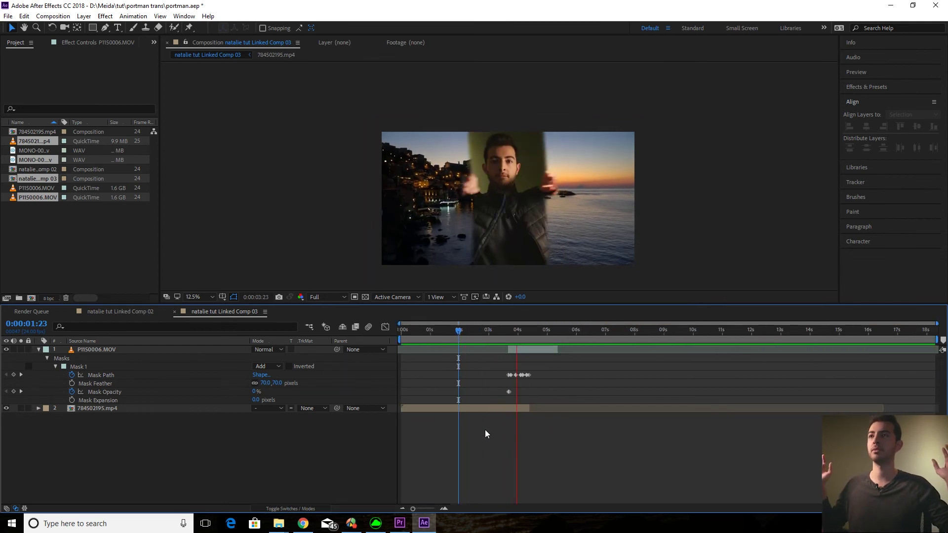
key("space")
left_click(504, 330)
key("space")
left_click_drag(504, 328, 530, 329)
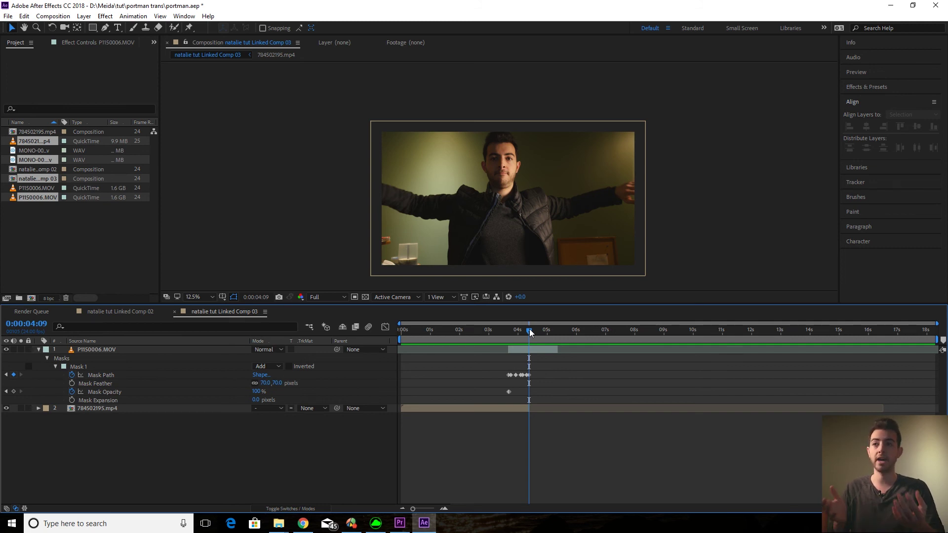
Play the dynamic-link clip in Premiere's sequence from the start, then replay the transition from 2:17.
left_click(400, 523)
left_click_drag(476, 340, 297, 347)
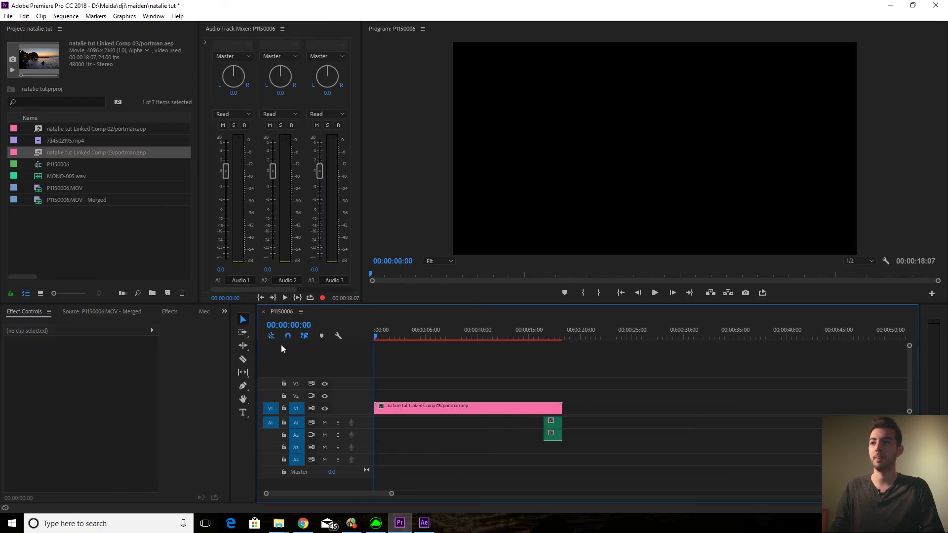
key("Home")
key("minus")
key("space")
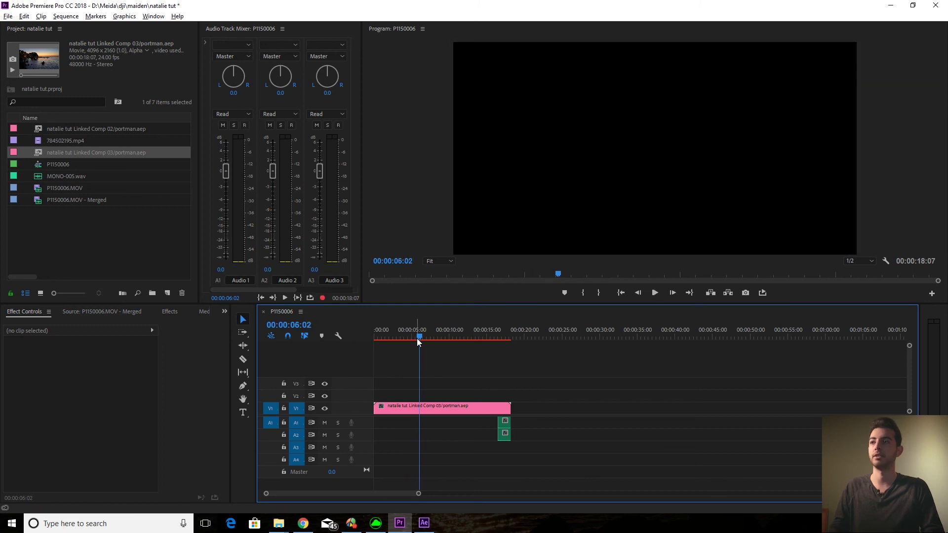
mouse_move(407, 327)
left_mouse_down()
mouse_move(379, 324)
mouse_move(396, 322)
left_mouse_up()
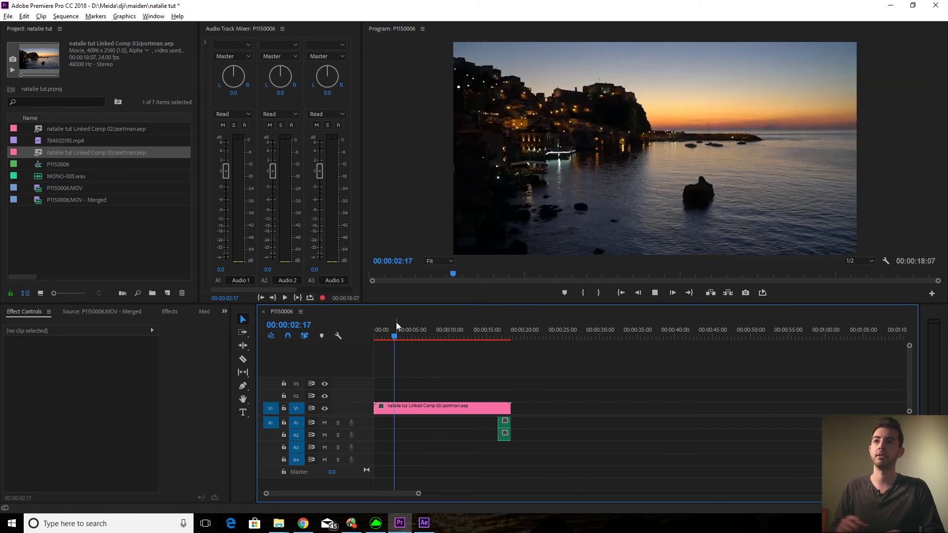
key("space")
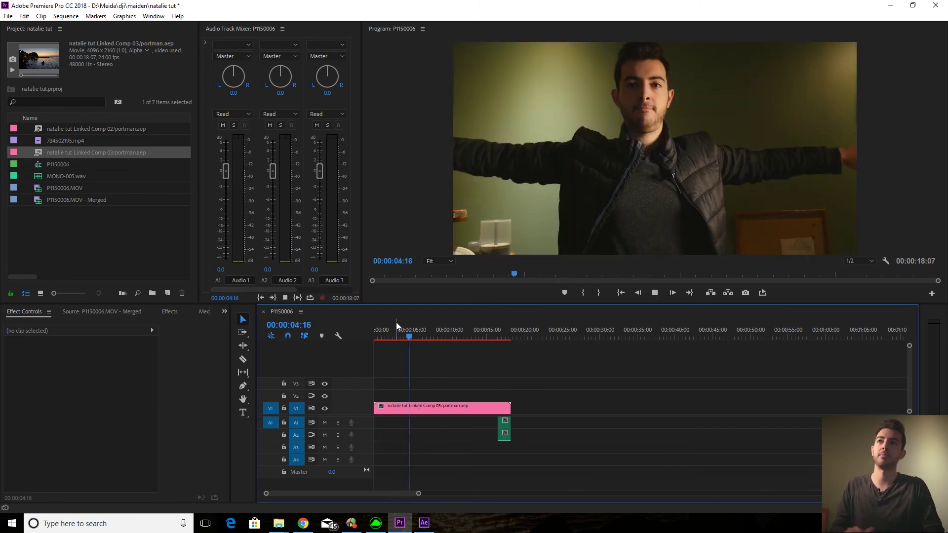
key("space")
Switch to After Effects to view Linked Comp 03's masked P1150006.MOV layer.
left_click(423, 523)
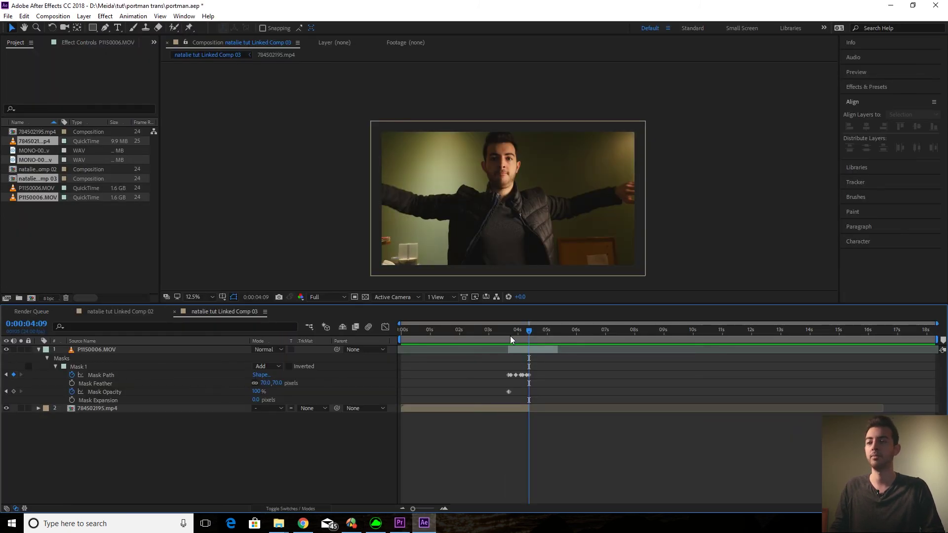